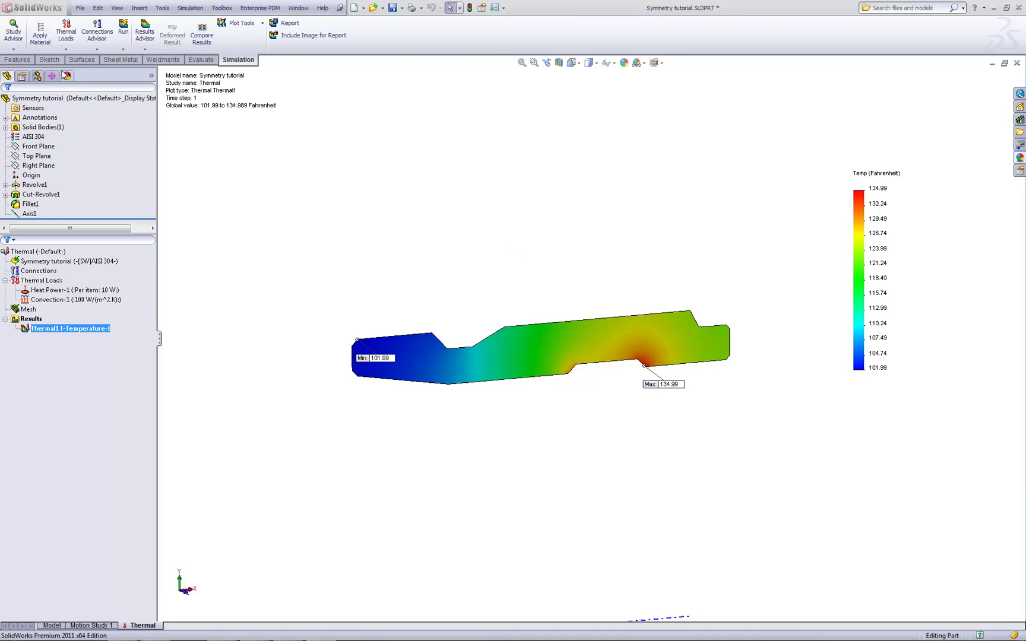
Create static study 'thermal stress' as an axisymmetric 2D simplification on Front Plane about Axis1
{"action": "left_click", "coordinate": [13, 50]}
{"action": "left_click", "coordinate": [29, 69]}
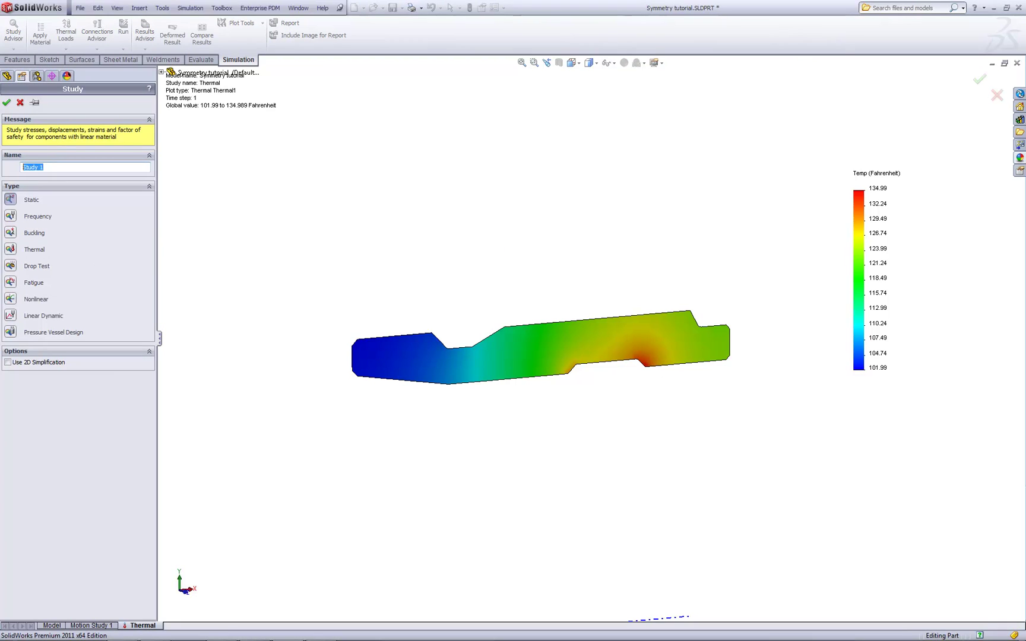
{"action": "type", "text": "thermal stress"}
{"action": "left_click", "coordinate": [8, 363]}
{"action": "left_click", "coordinate": [6, 104]}
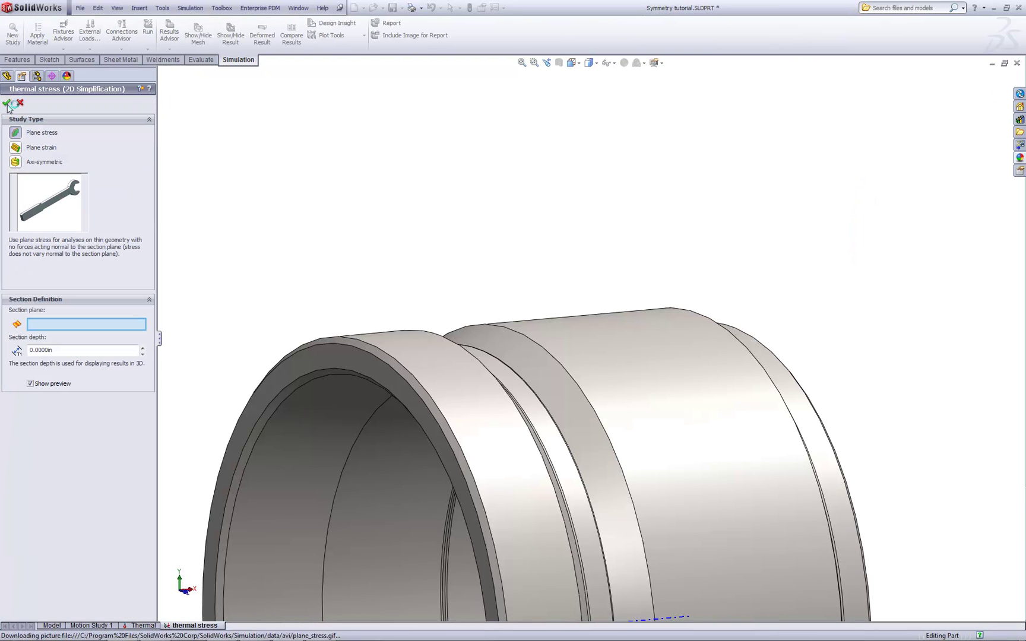
{"action": "left_click", "coordinate": [15, 161]}
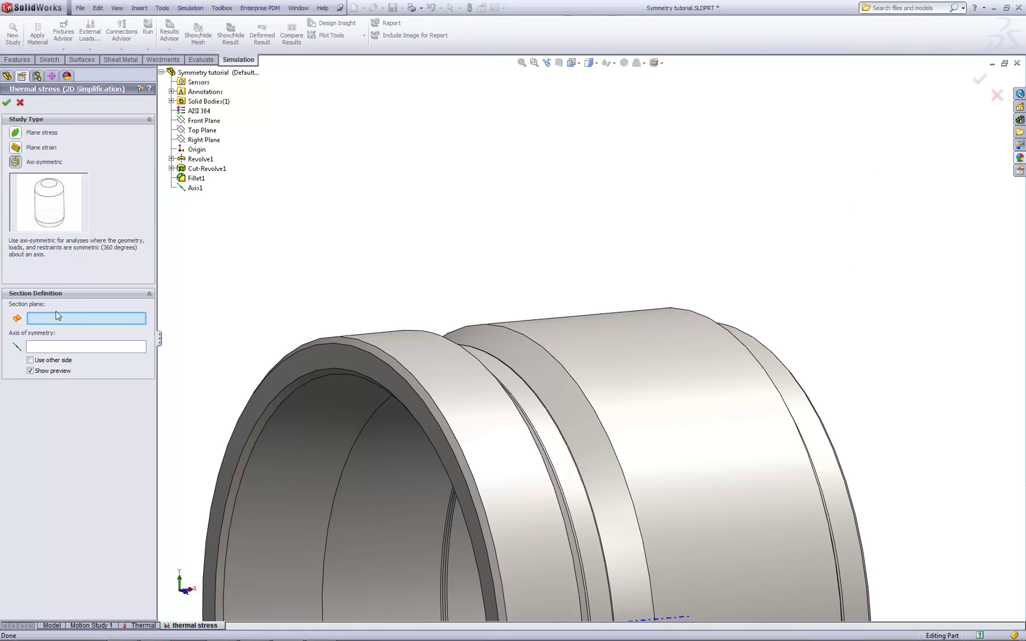
{"action": "left_click", "coordinate": [183, 122]}
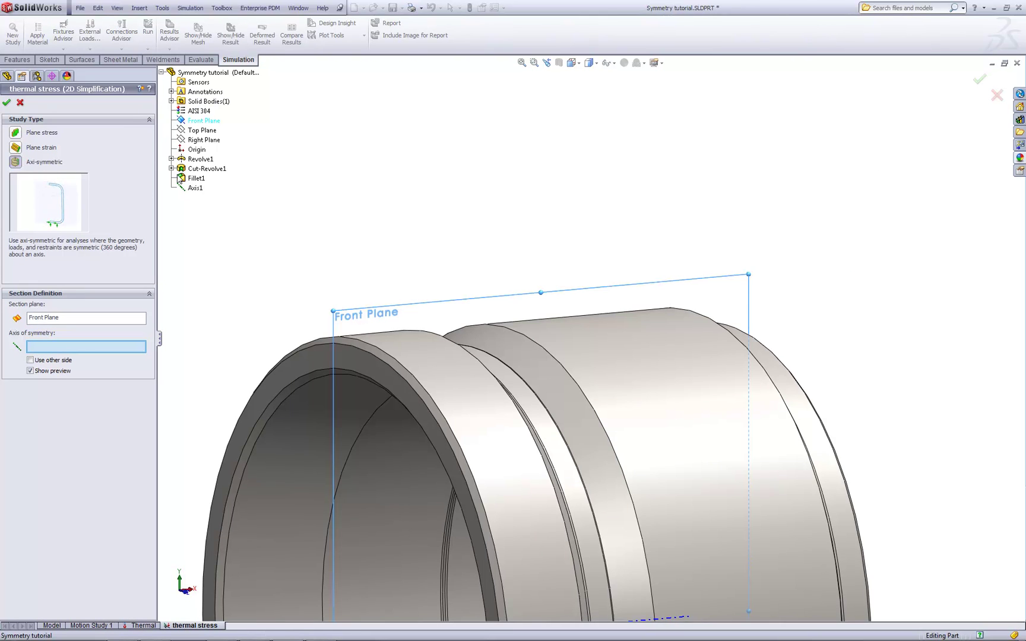
{"action": "left_click", "coordinate": [191, 189]}
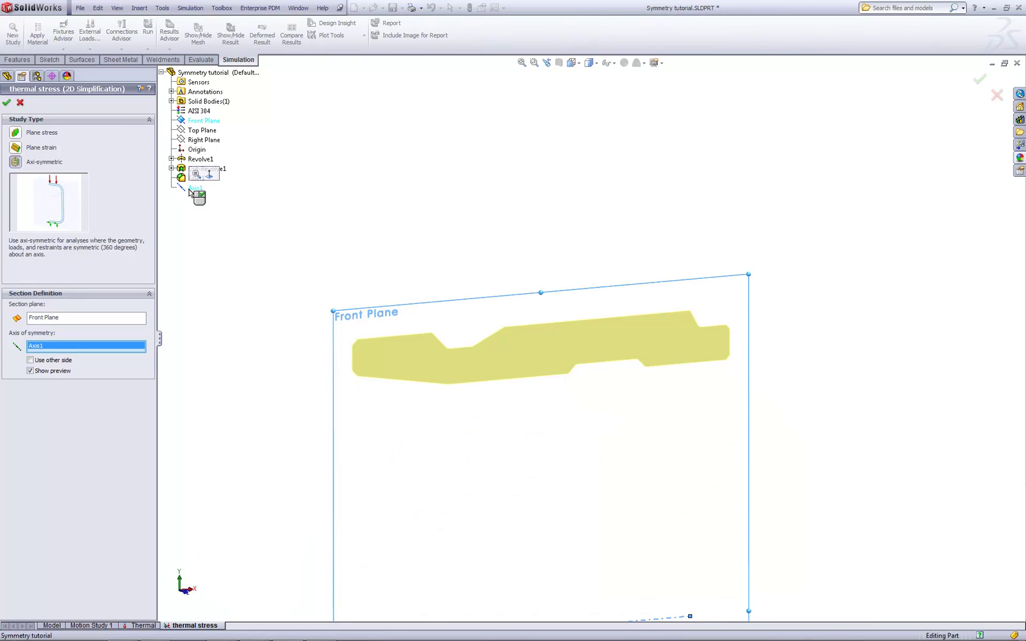
{"action": "left_click", "coordinate": [7, 104]}
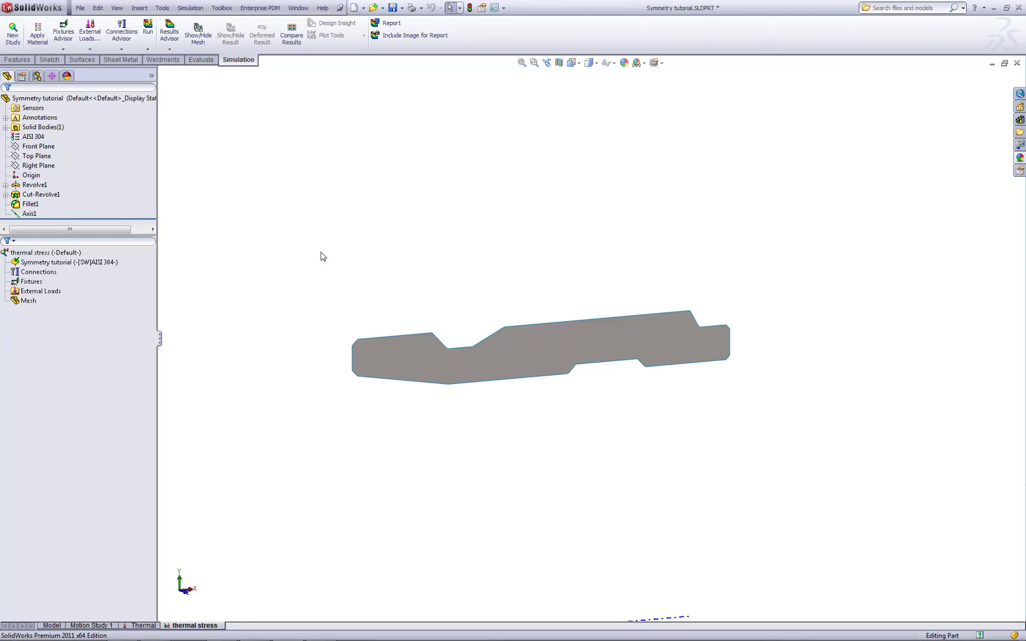
In the Front view, apply a Roller/Slider fixture to the section's left edge
{"action": "key", "text": "space"}
{"action": "double_click", "coordinate": [343, 291]}
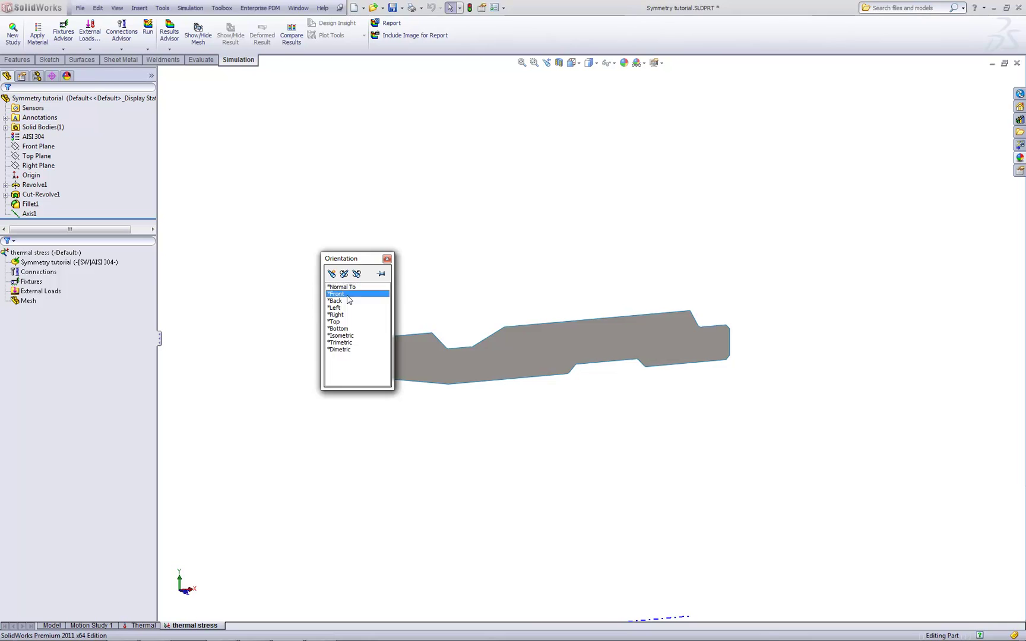
{"action": "right_click", "coordinate": [31, 281]}
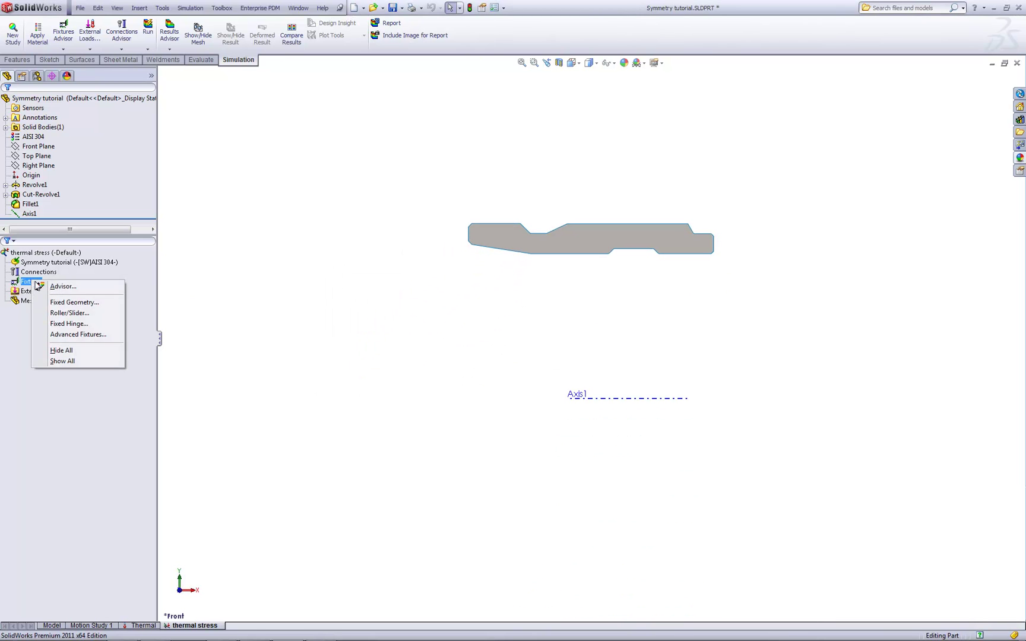
{"action": "left_click", "coordinate": [69, 313]}
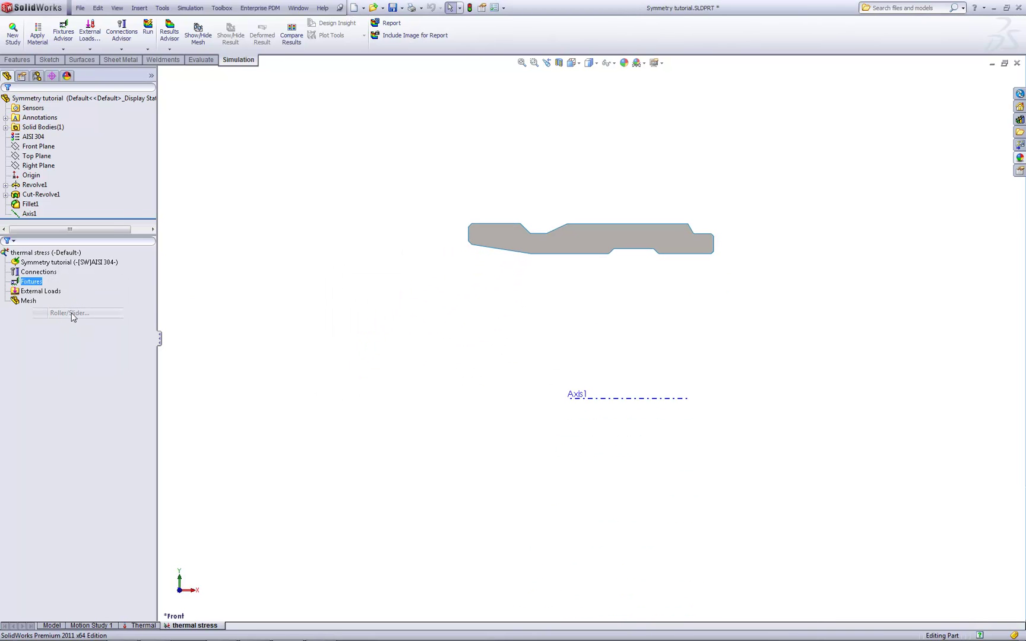
{"action": "left_click", "coordinate": [469, 239]}
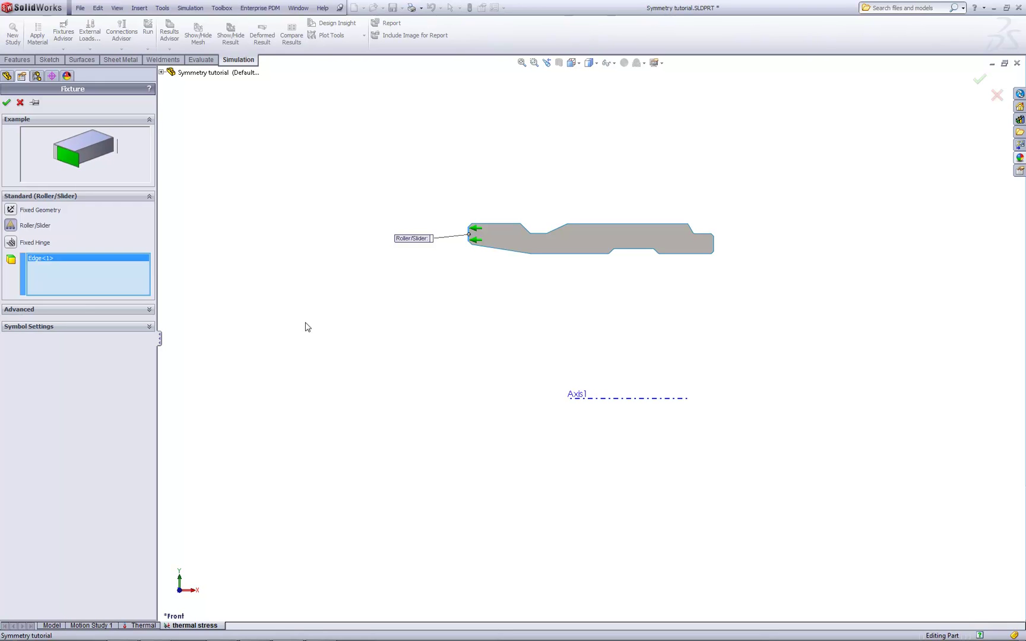
{"action": "left_click", "coordinate": [7, 103]}
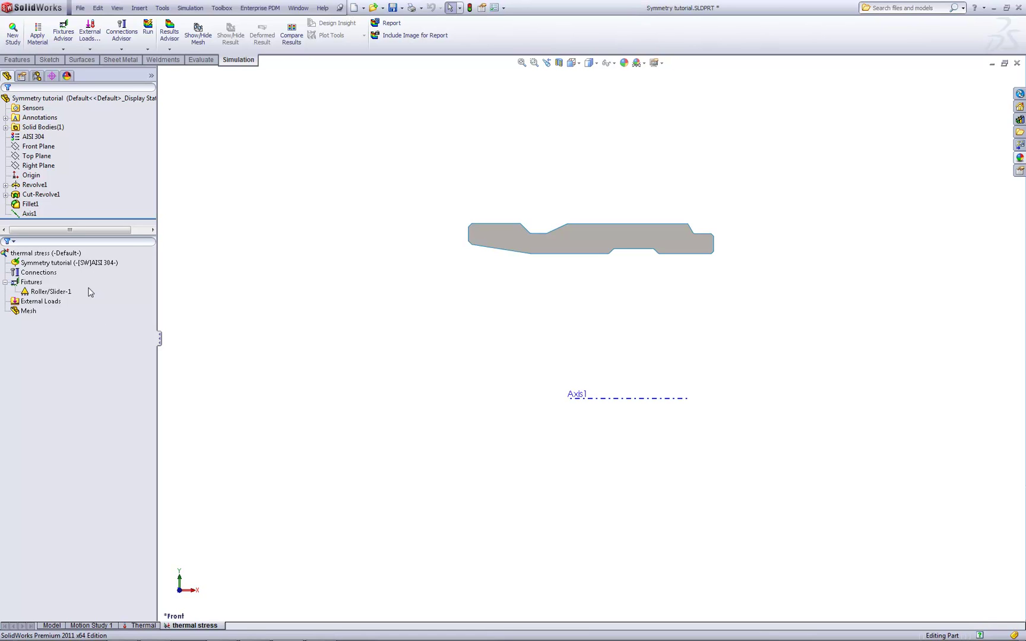
In study properties, take temperatures from the Thermal study with a 77 °F zero-strain reference
{"action": "left_click", "coordinate": [145, 625]}
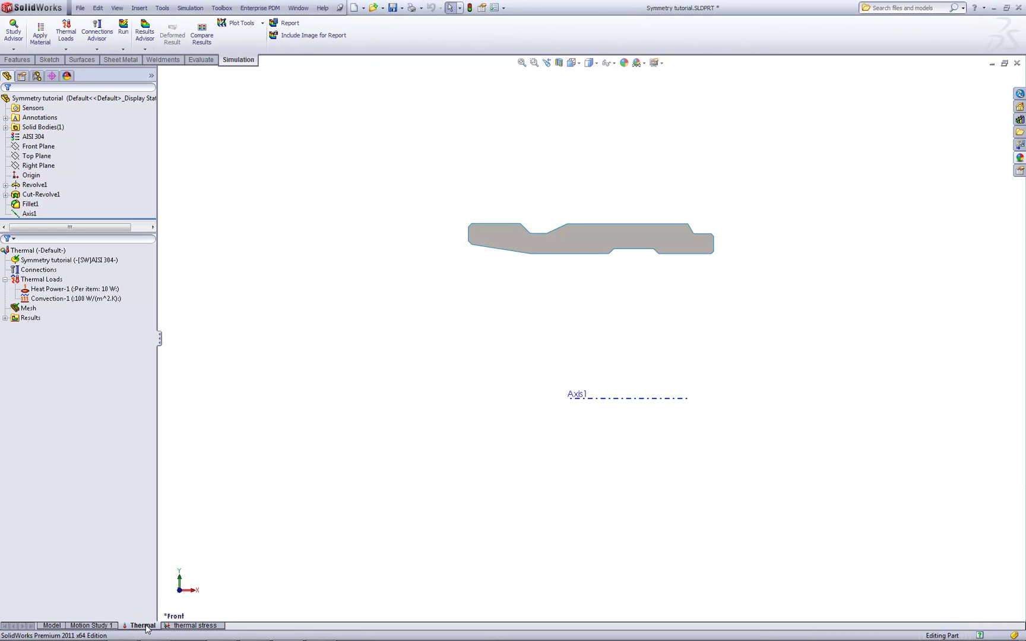
{"action": "left_click", "coordinate": [175, 627]}
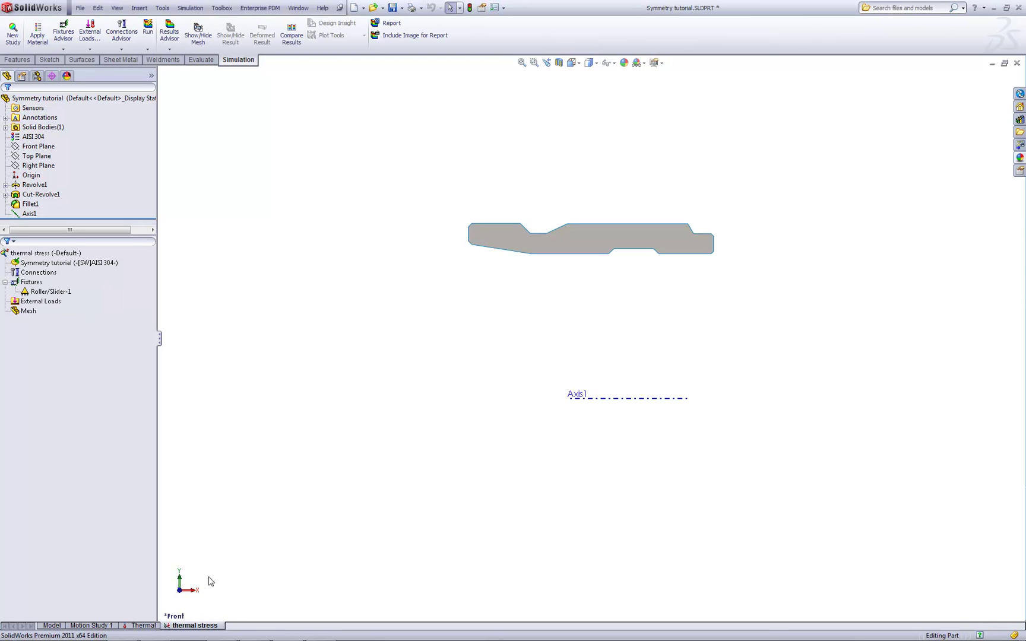
{"action": "right_click", "coordinate": [57, 256]}
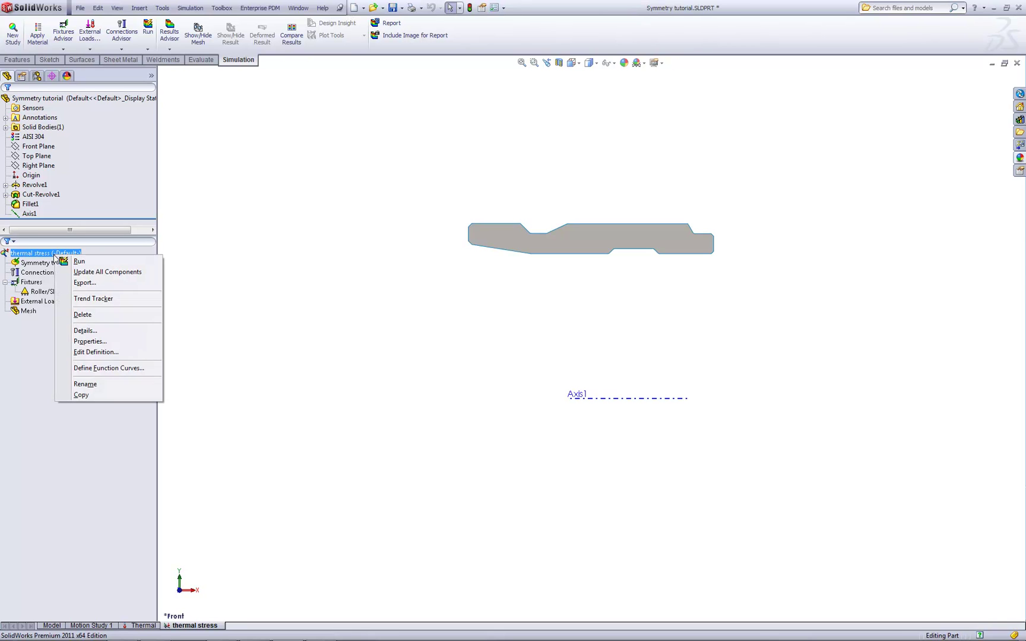
{"action": "left_click", "coordinate": [102, 344]}
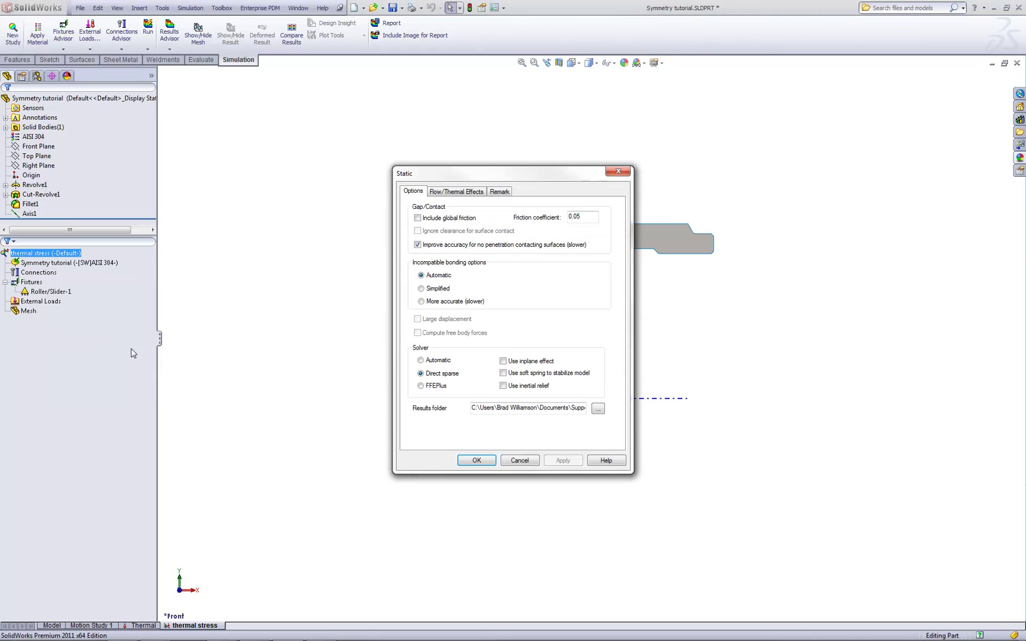
{"action": "left_click", "coordinate": [454, 192]}
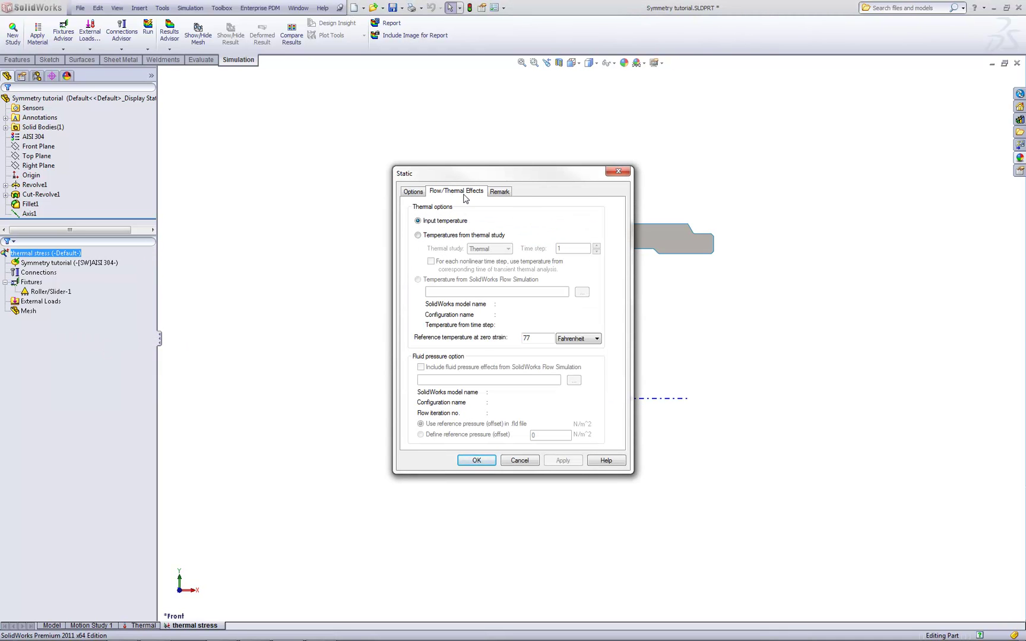
{"action": "left_click", "coordinate": [418, 236]}
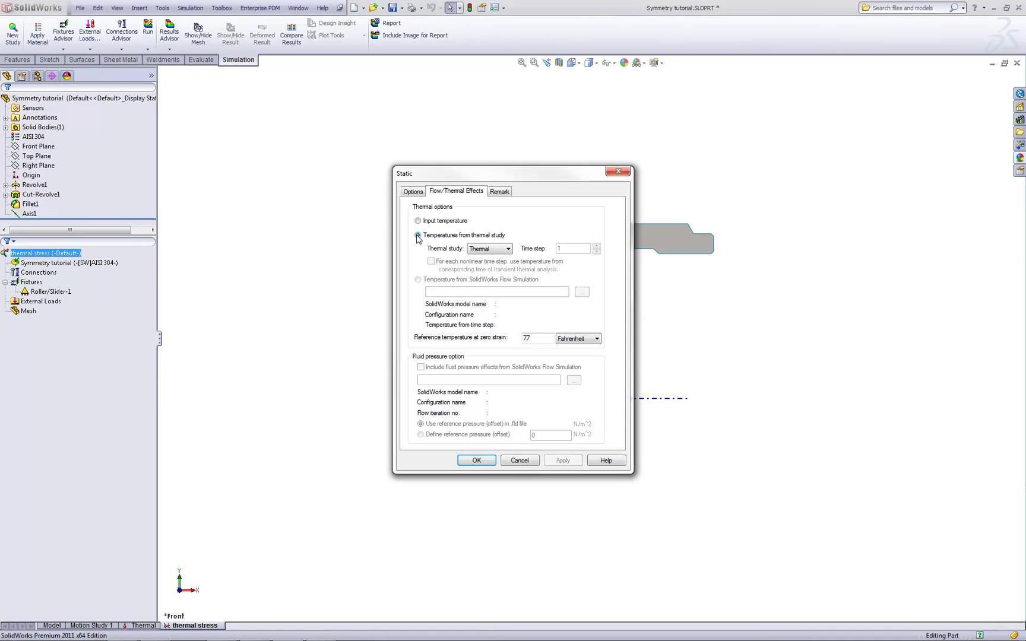
{"action": "left_click", "coordinate": [508, 252]}
{"action": "left_click", "coordinate": [507, 251]}
{"action": "left_click", "coordinate": [509, 251]}
{"action": "left_click", "coordinate": [510, 252]}
{"action": "left_click", "coordinate": [544, 339]}
Confirm the Thermal temperature source, mesh the section with default settings and run the study
{"action": "left_click", "coordinate": [483, 462]}
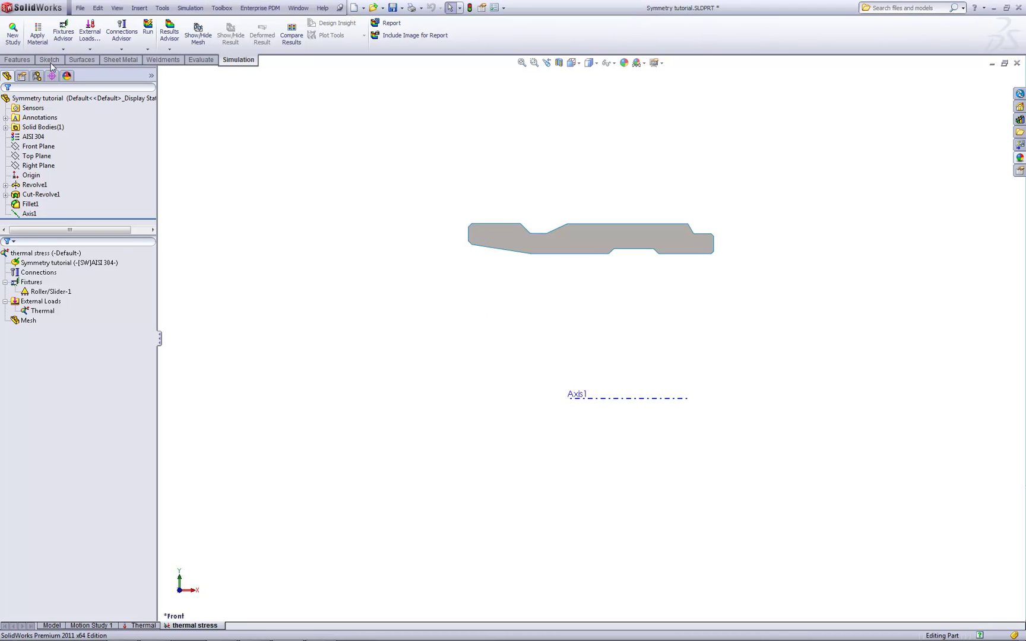
{"action": "left_click", "coordinate": [148, 49]}
{"action": "left_click", "coordinate": [153, 80]}
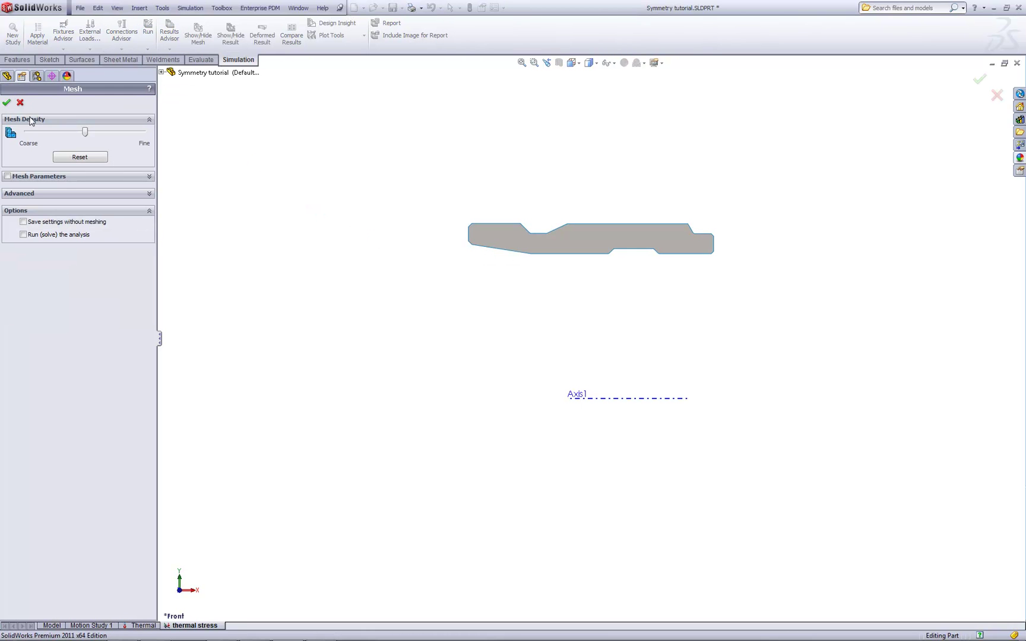
{"action": "left_click", "coordinate": [6, 102]}
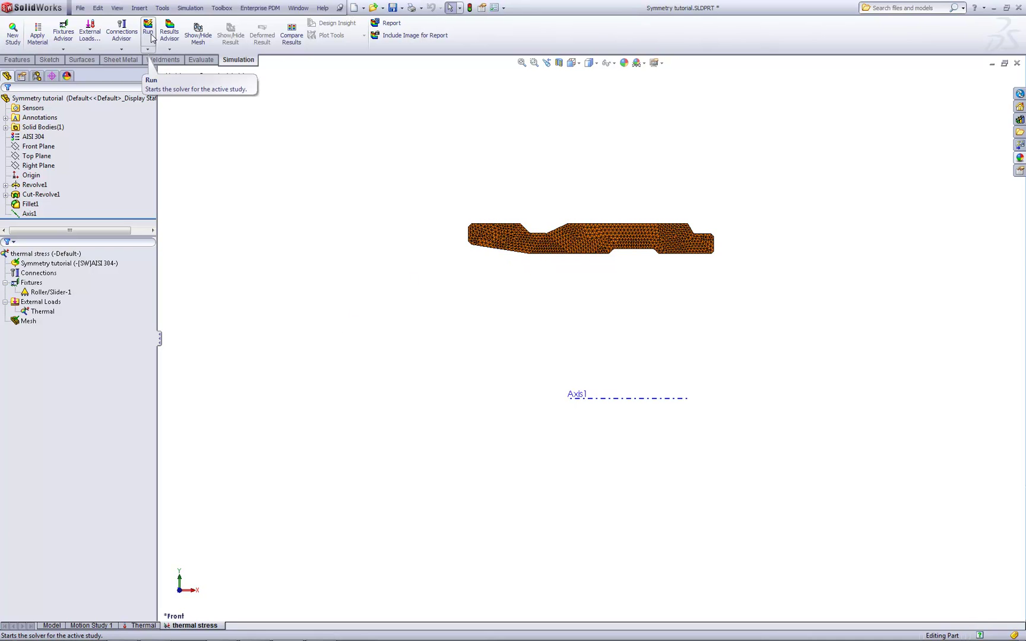
{"action": "left_click", "coordinate": [151, 38]}
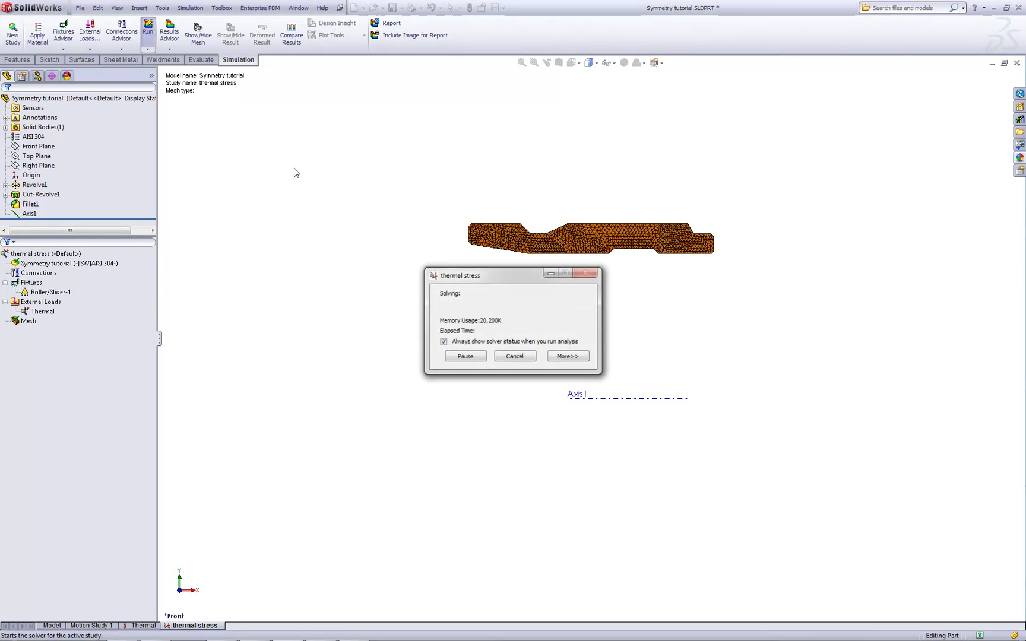
Zoom to fit and animate the Stress1 von Mises plot (0.469–20.425 MPa)
{"action": "key", "text": "f"}
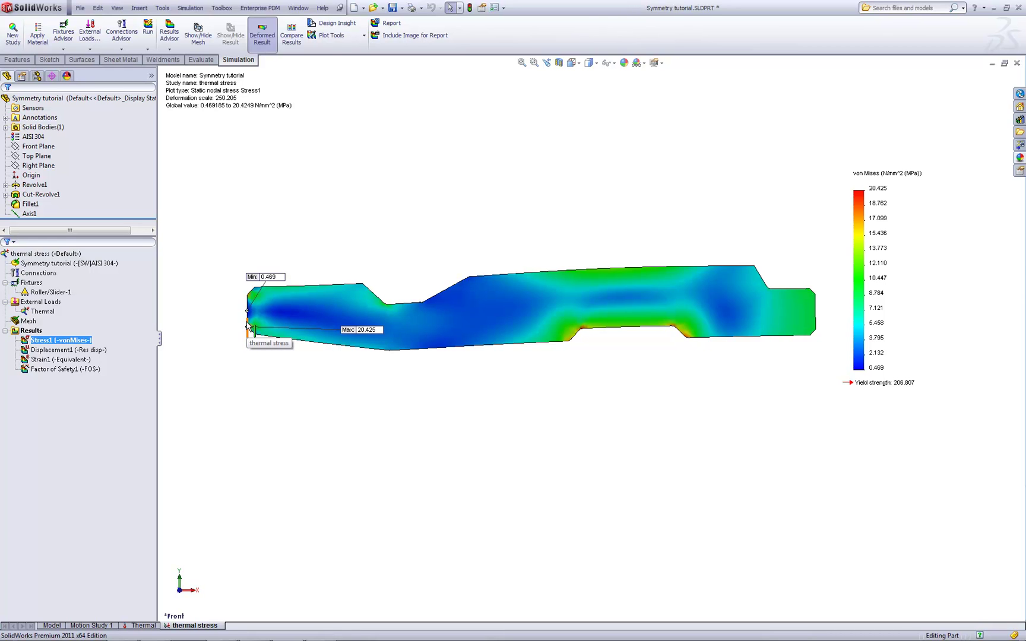
{"action": "right_click", "coordinate": [78, 342]}
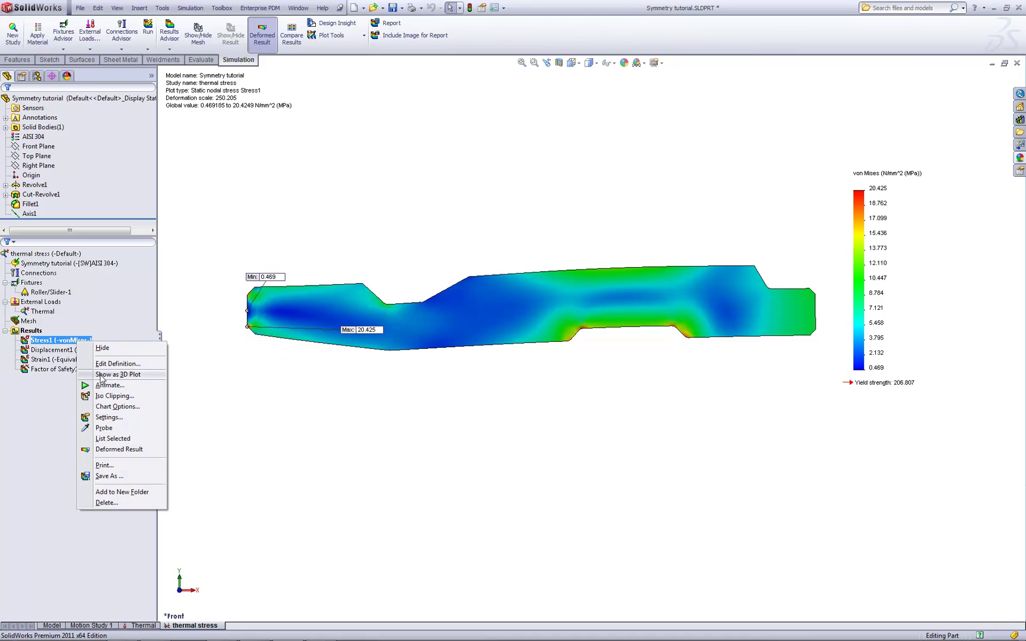
{"action": "left_click", "coordinate": [105, 386]}
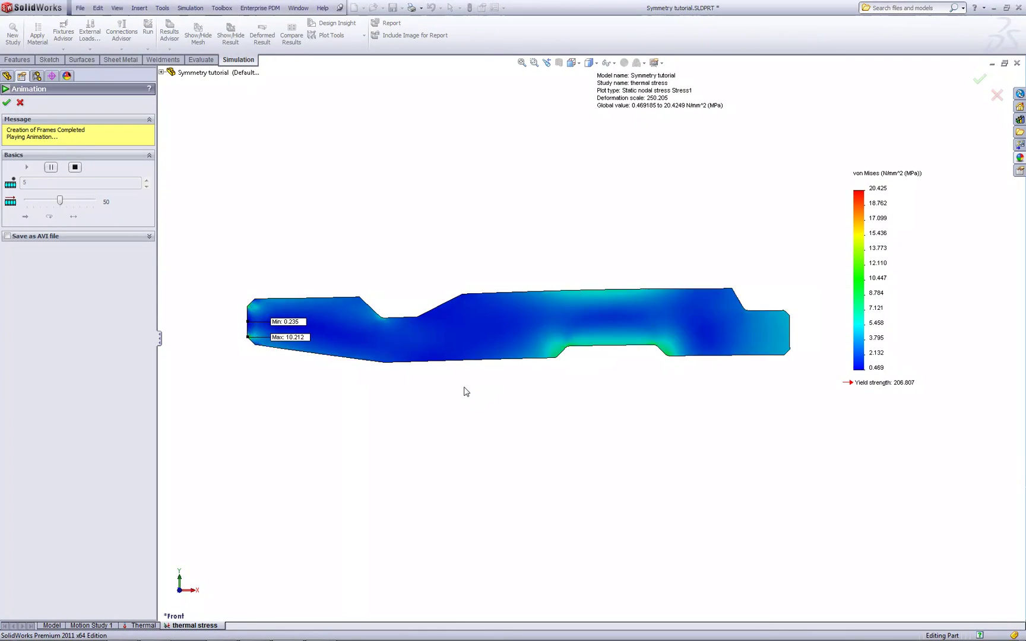
Stop and close the animation, view Displacement1, then return to the undeformed thermal stress model
{"action": "left_click", "coordinate": [75, 167]}
{"action": "left_click", "coordinate": [21, 102]}
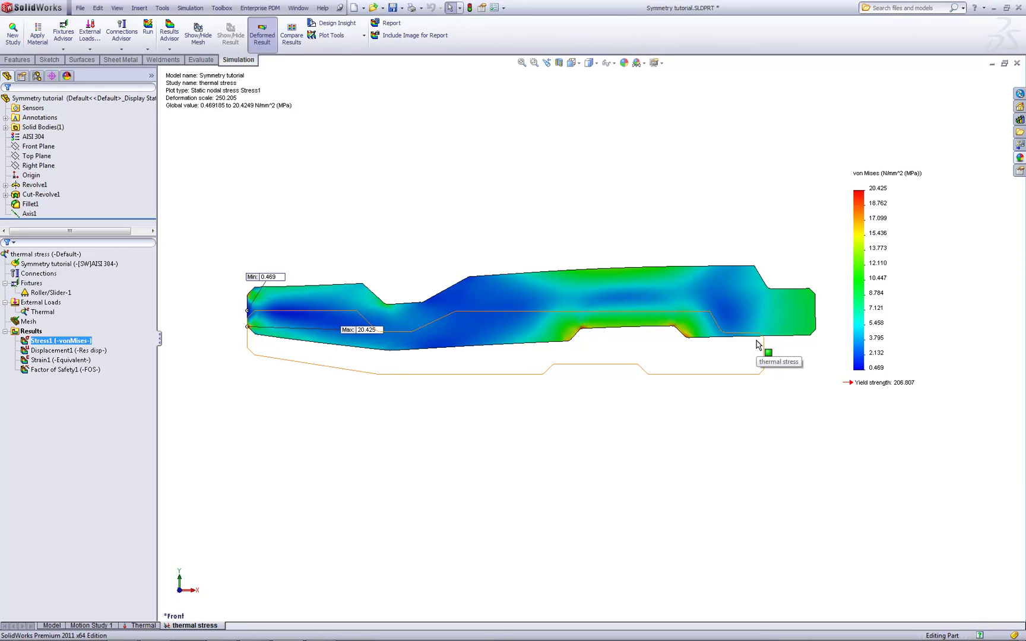
{"action": "double_click", "coordinate": [55, 351]}
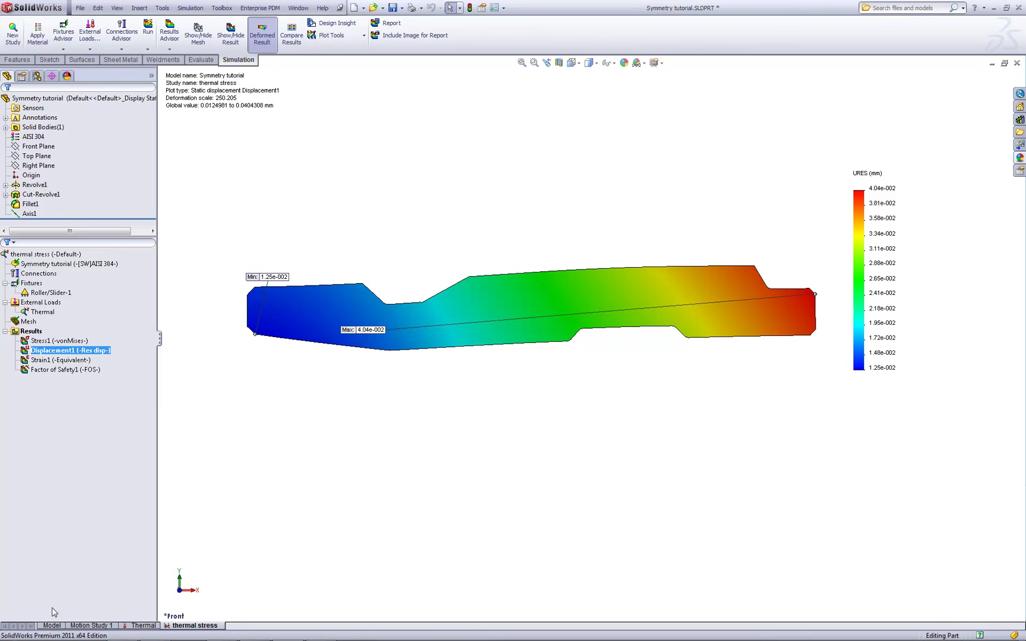
{"action": "left_click", "coordinate": [52, 626]}
{"action": "left_click", "coordinate": [185, 626]}
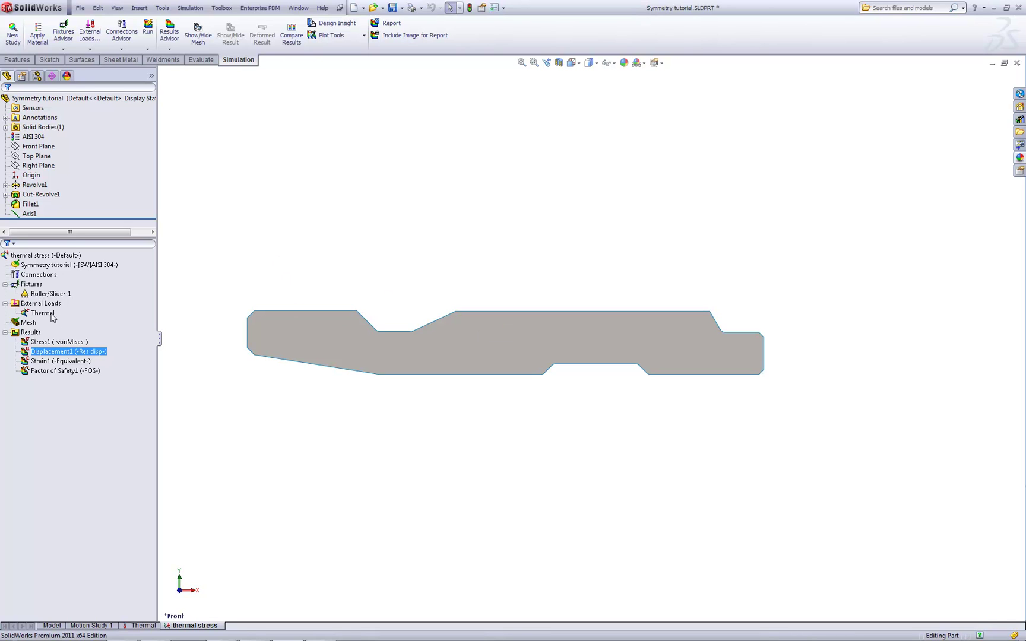
Edit Roller/Slider-1 to also restrain the left top edge and the long right top edge
{"action": "right_click", "coordinate": [41, 295]}
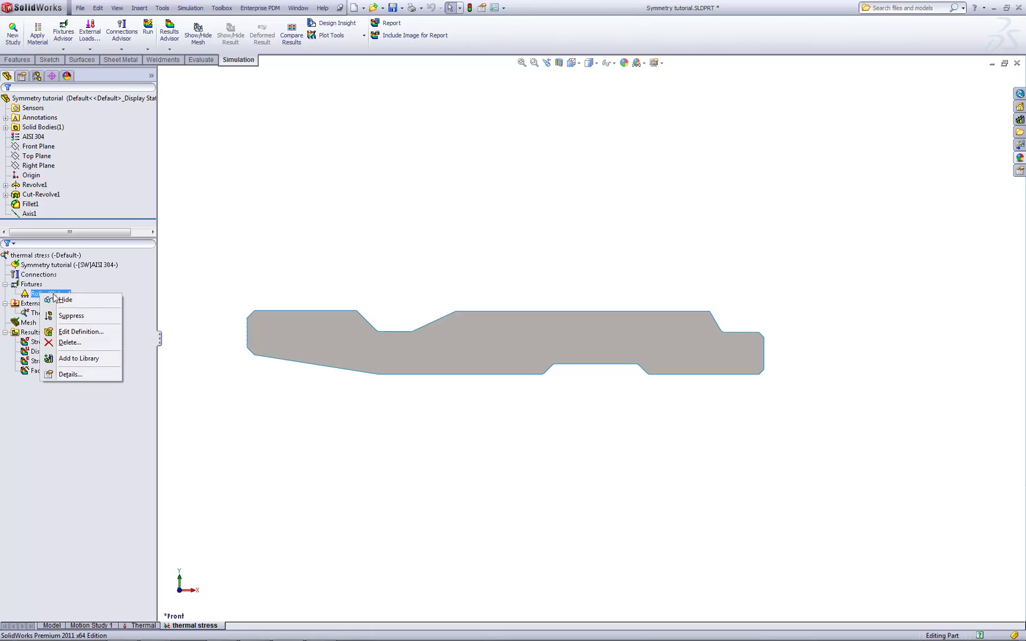
{"action": "left_click", "coordinate": [83, 332]}
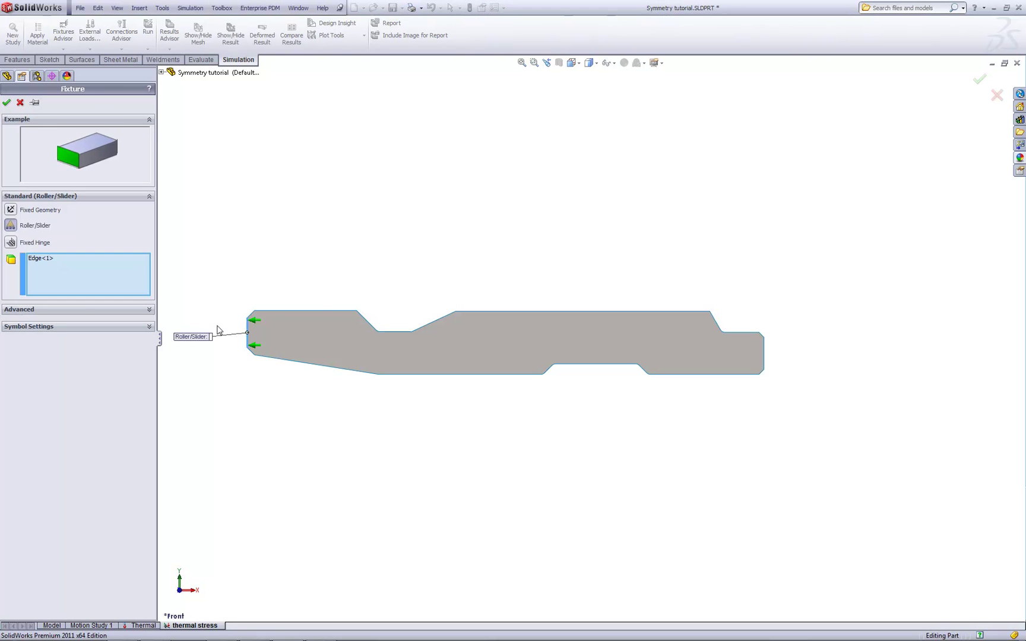
{"action": "left_click", "coordinate": [319, 315]}
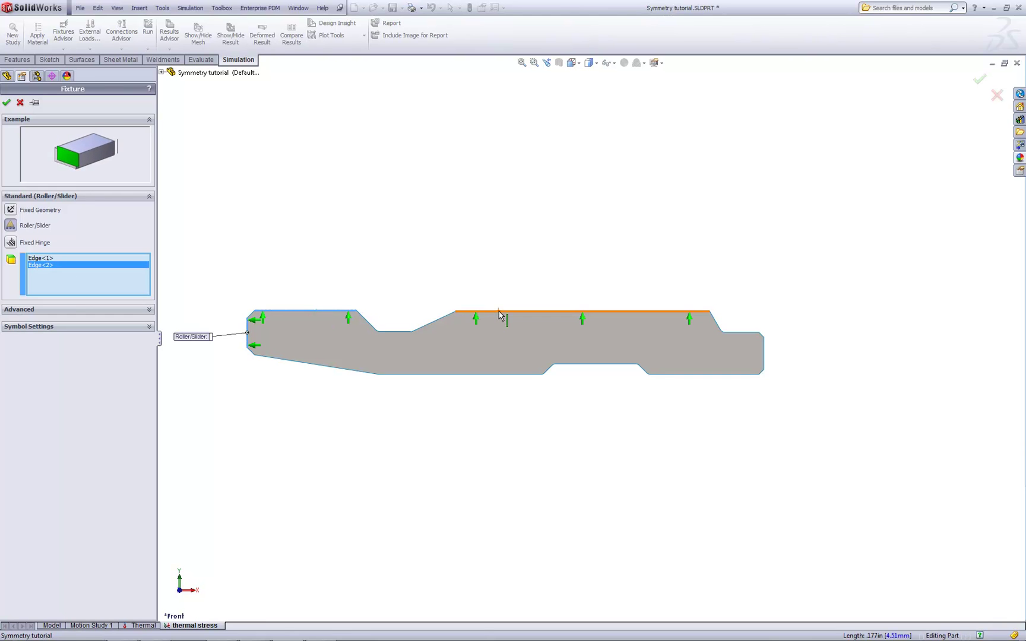
{"action": "left_click", "coordinate": [498, 310]}
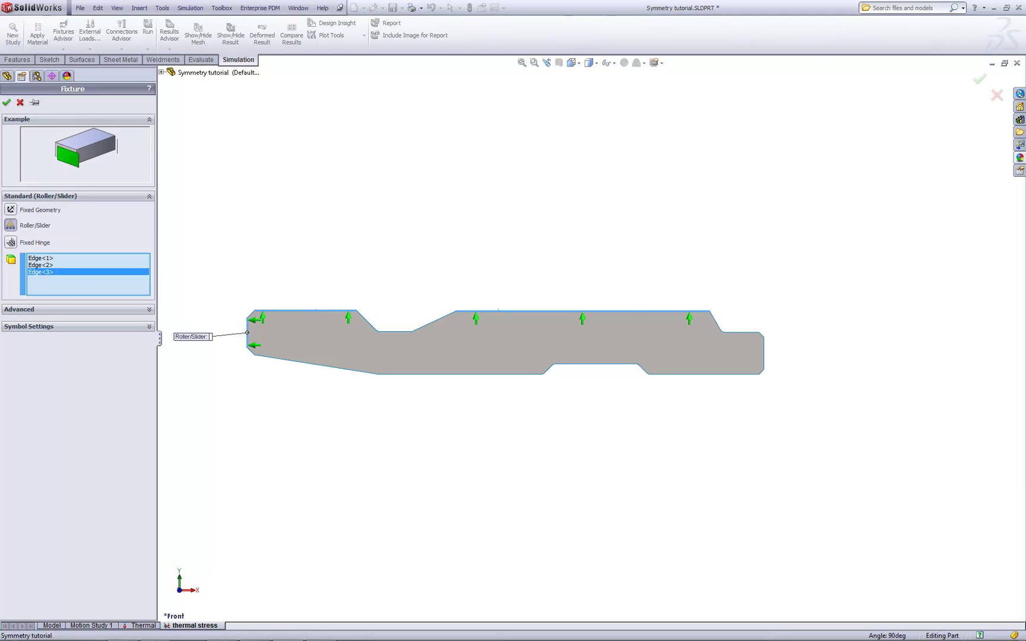
{"action": "key", "text": "Return"}
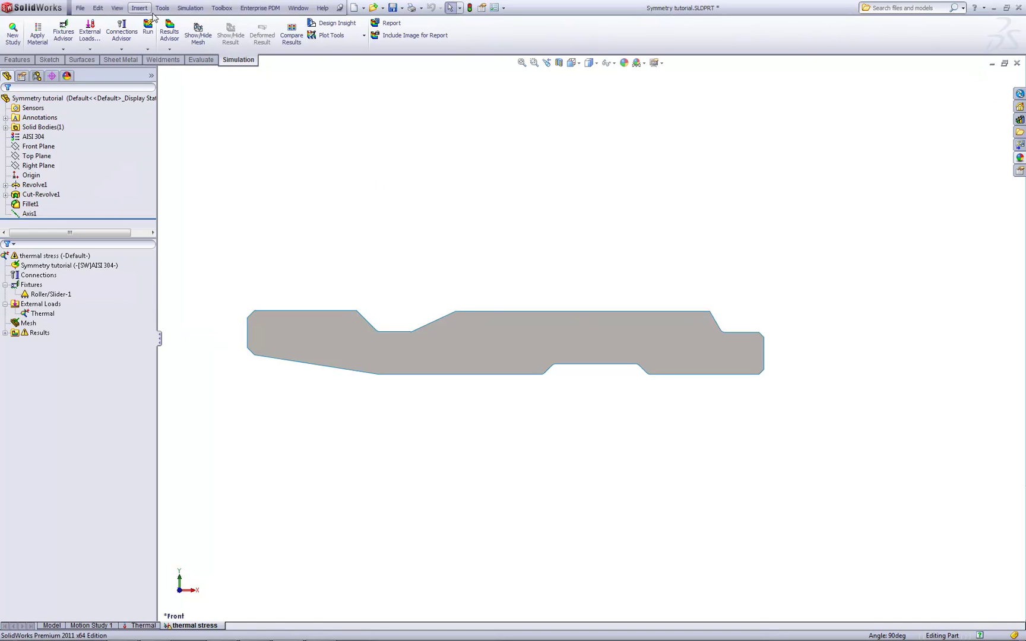
Re-run the study, animate the new von Mises stress (41.216–135.381 MPa), then close the animation
{"action": "left_click", "coordinate": [148, 30]}
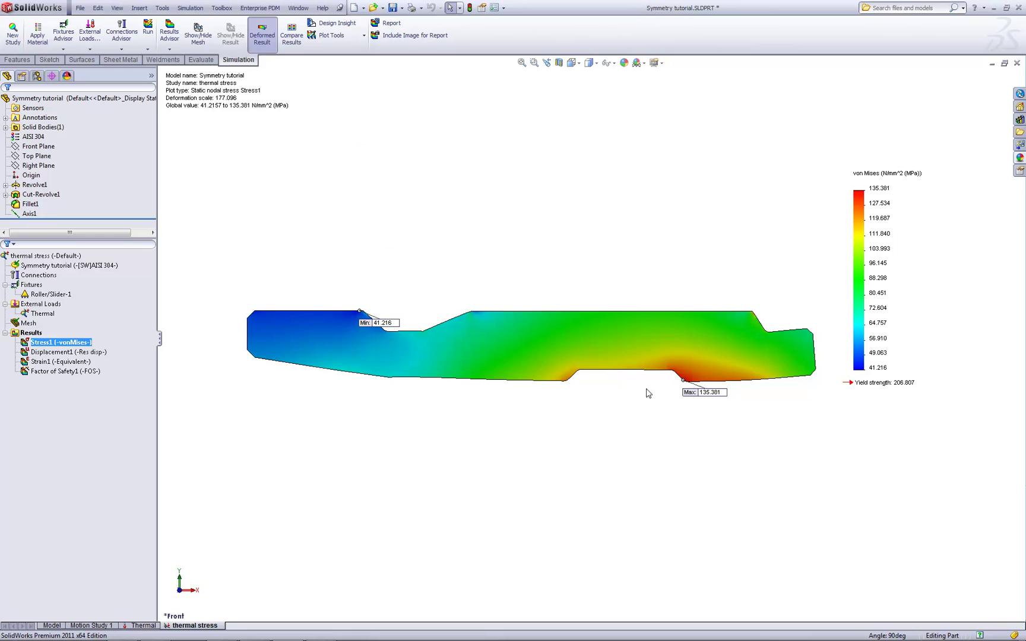
{"action": "right_click", "coordinate": [48, 347]}
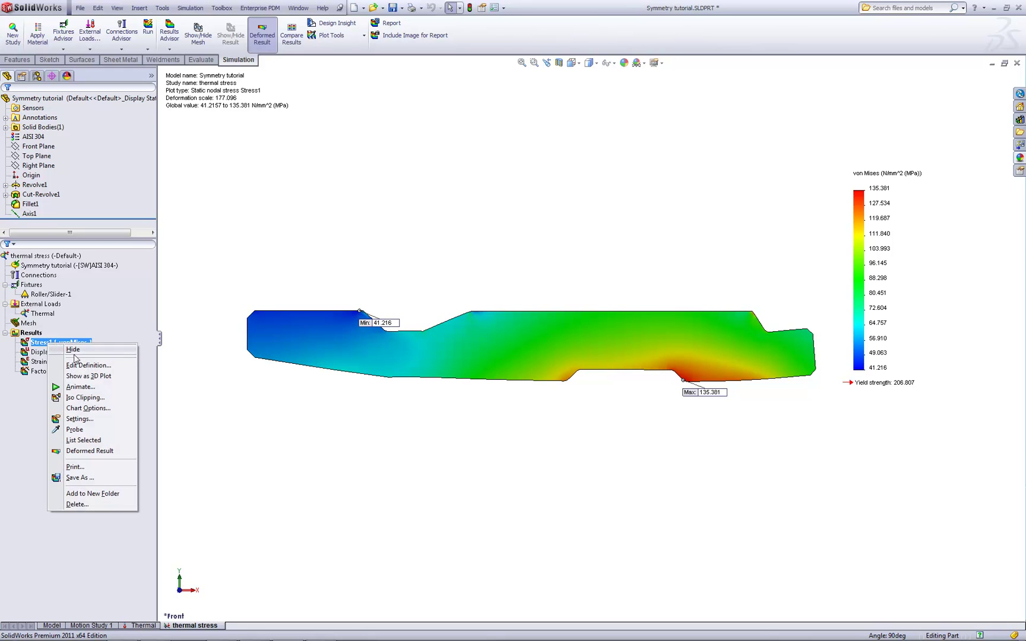
{"action": "left_click", "coordinate": [82, 387]}
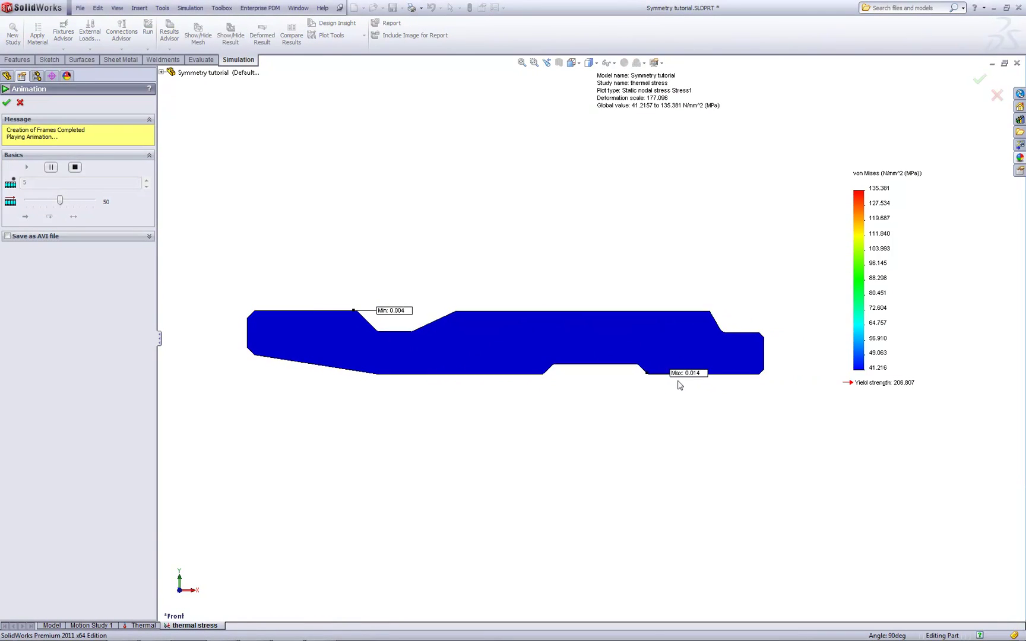
{"action": "left_click", "coordinate": [74, 168]}
{"action": "left_click", "coordinate": [6, 102]}
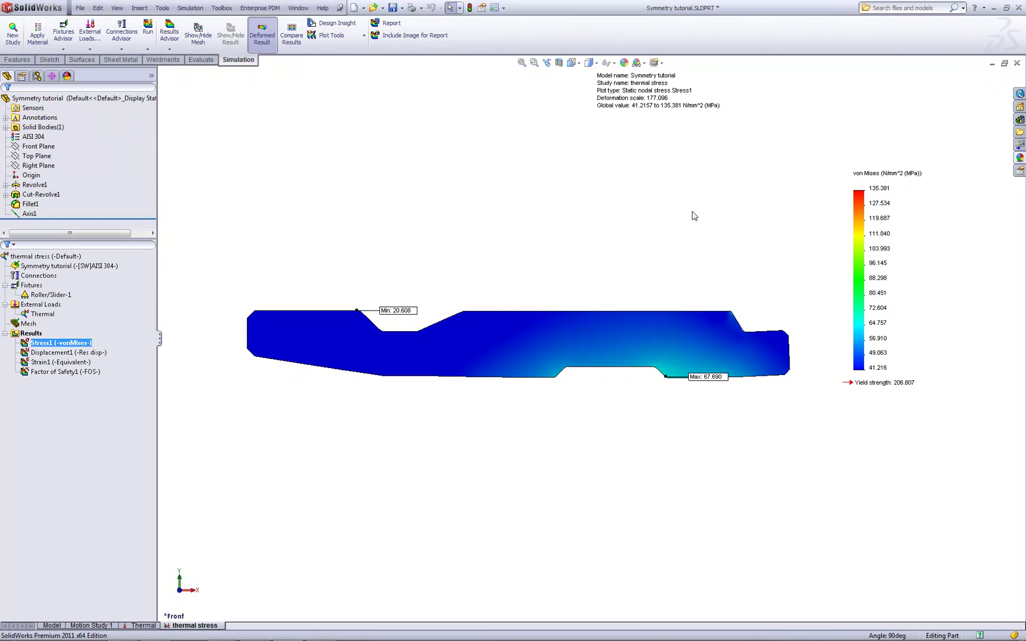